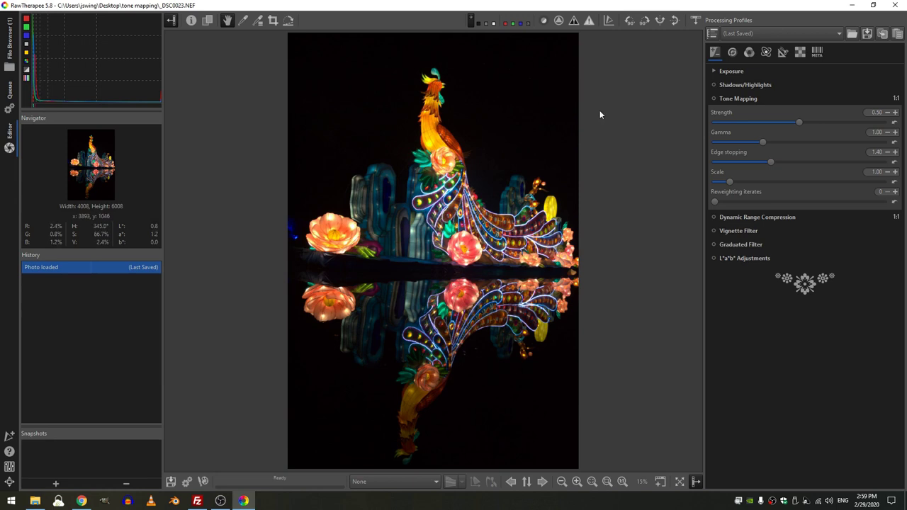
# Set Profiled Lens Correction to an automatically selected lens profile.
pyautogui.click(784, 51)
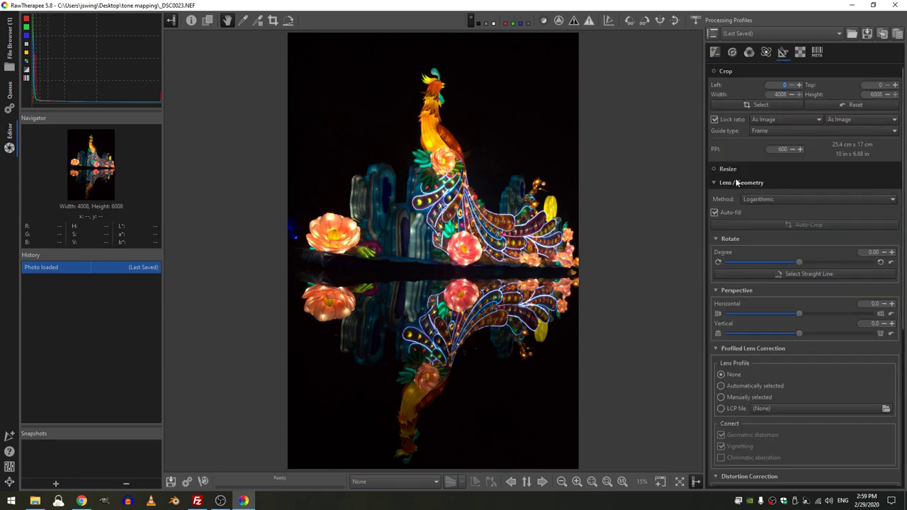
pyautogui.click(742, 386)
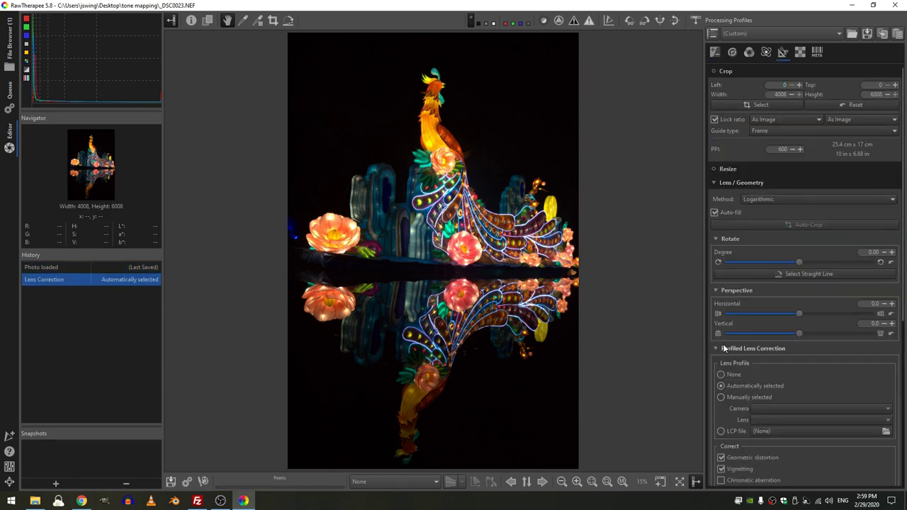
pyautogui.click(715, 54)
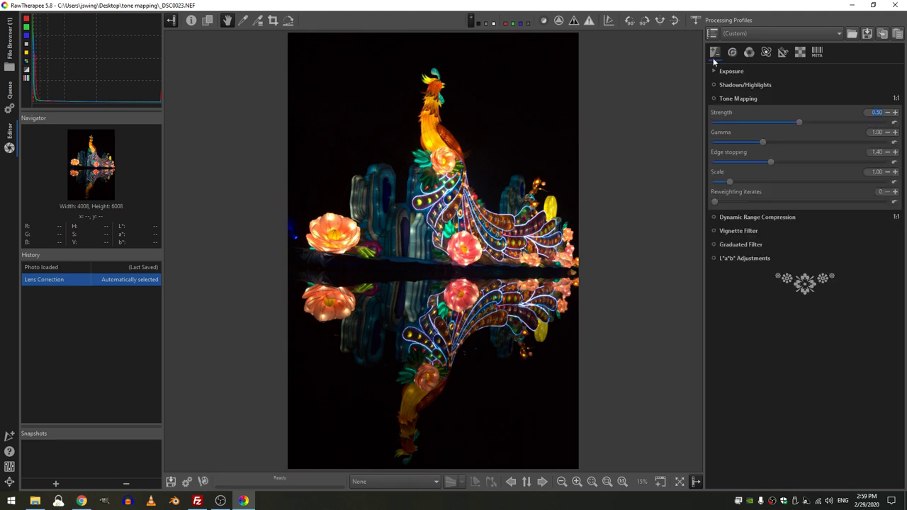
# Enable Crop with Lock ratio off and trim 409 pixels off the top, leaving 4008×5599.
pyautogui.click(782, 52)
pyautogui.click(715, 71)
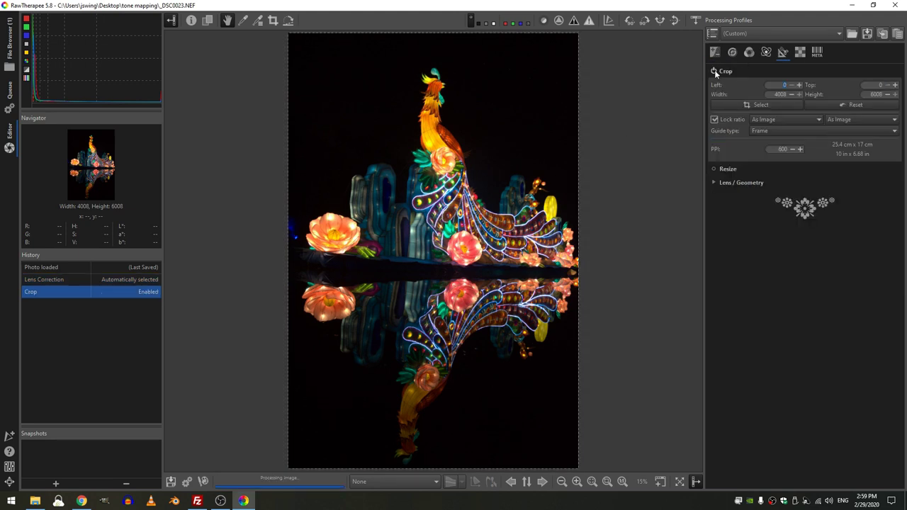
pyautogui.click(714, 119)
pyautogui.moveTo(490, 32); pyautogui.dragTo(490, 63)
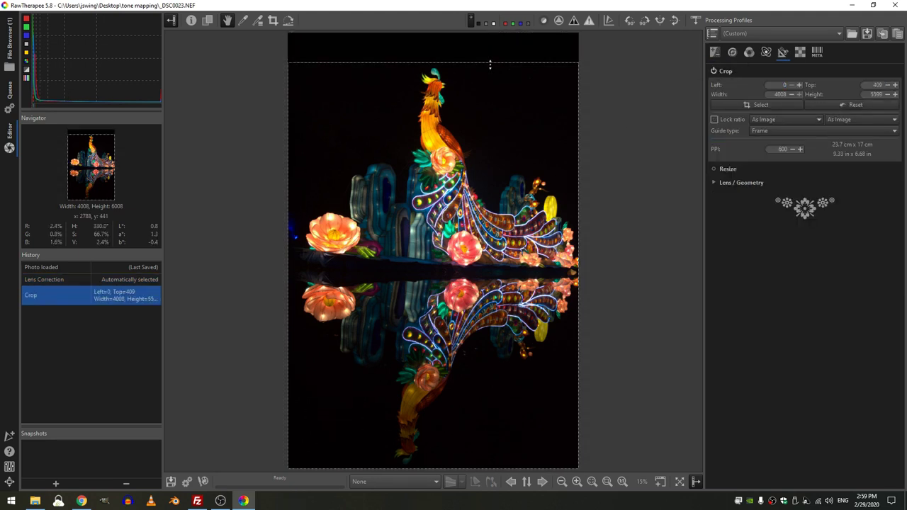
# Compare black, white and grey preview surrounds, keep grey, and return to the Exposure tools.
pyautogui.click(485, 24)
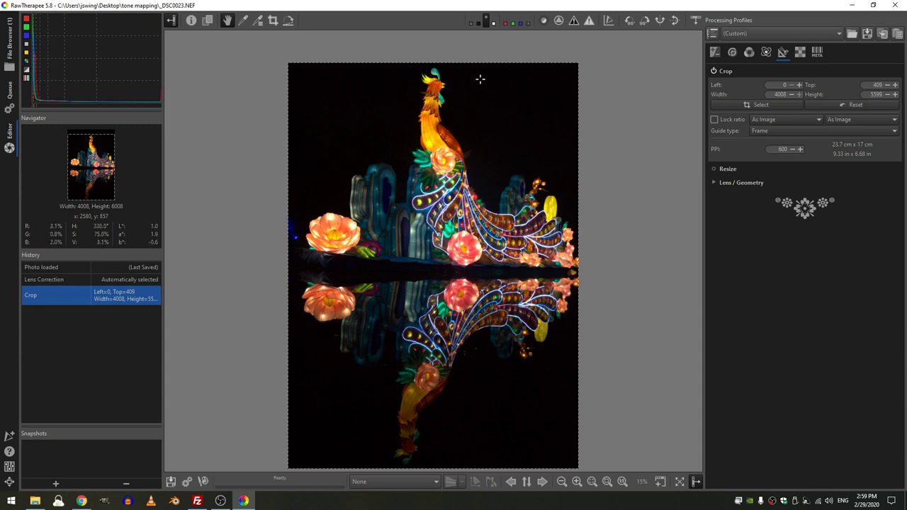
pyautogui.click(479, 24)
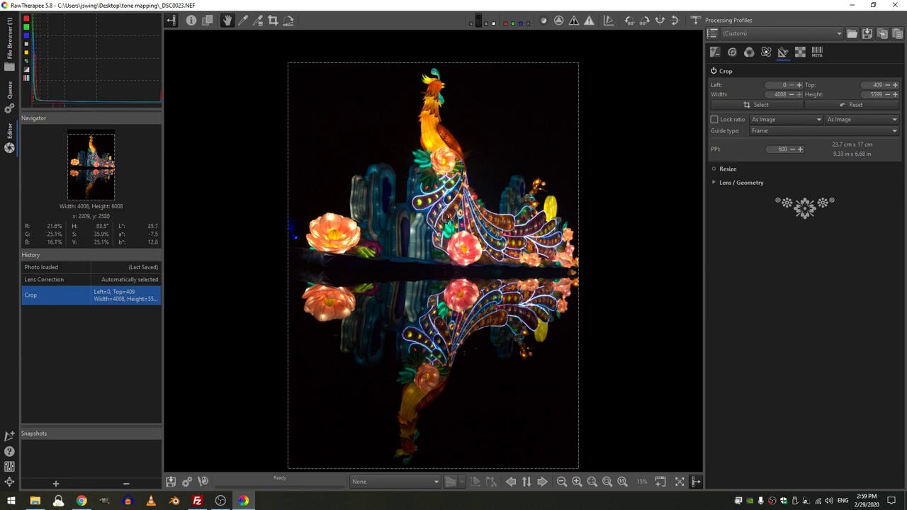
pyautogui.click(494, 23)
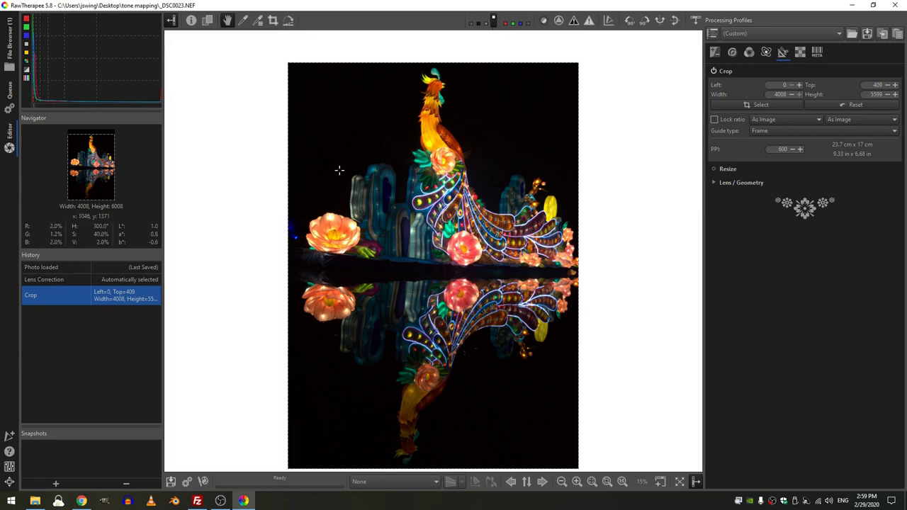
pyautogui.click(486, 24)
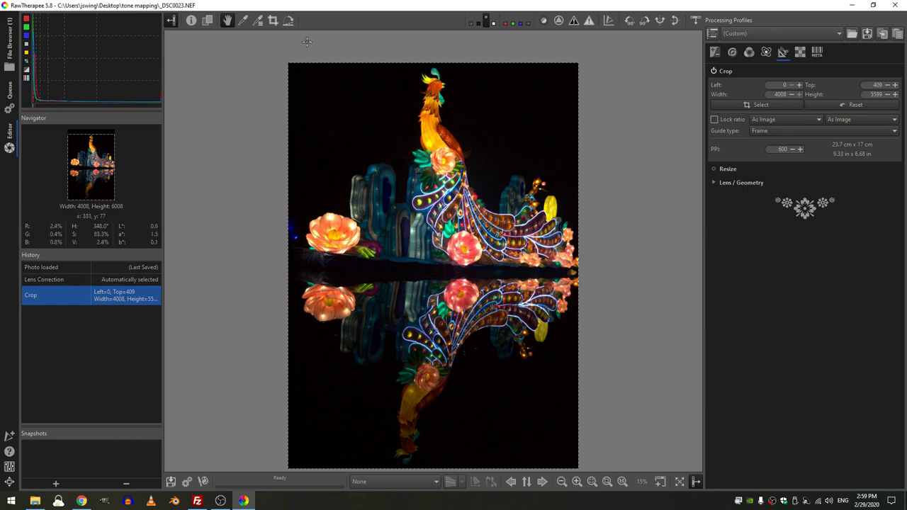
pyautogui.click(715, 52)
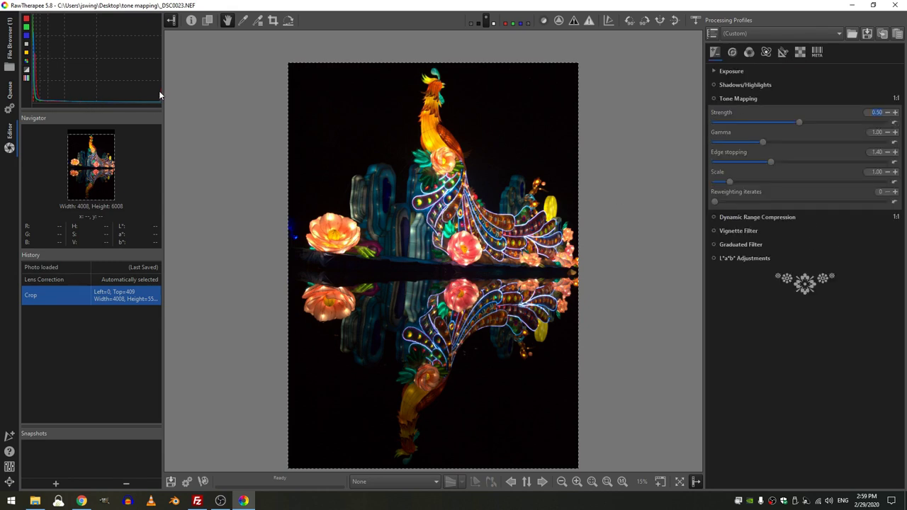
# Widen the left panel and set Exposure compensation to -0.71 and Lightness to 22.
pyautogui.moveTo(165, 90); pyautogui.dragTo(276, 92)
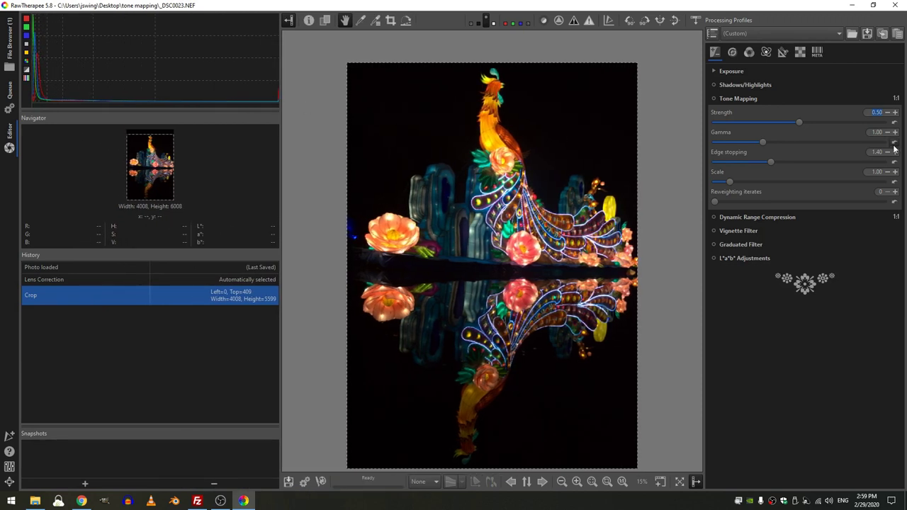
pyautogui.click(745, 99)
pyautogui.click(739, 72)
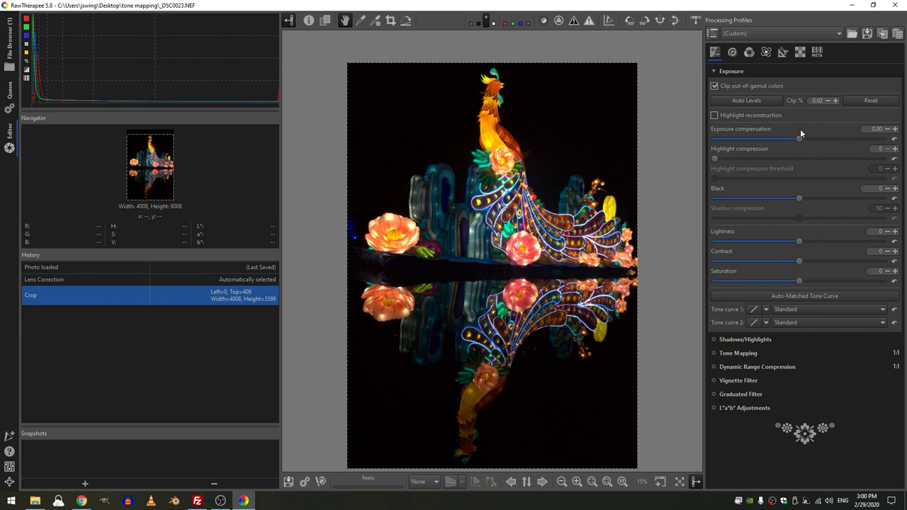
pyautogui.moveTo(797, 138); pyautogui.dragTo(782, 138)
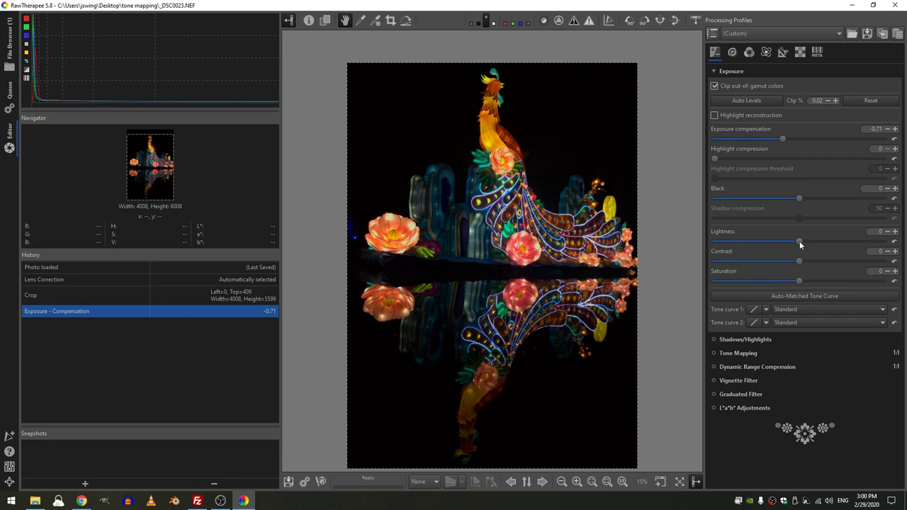
pyautogui.moveTo(799, 241)
pyautogui.mouseDown()
pyautogui.moveTo(826, 242)
pyautogui.moveTo(812, 248)
pyautogui.mouseUp()
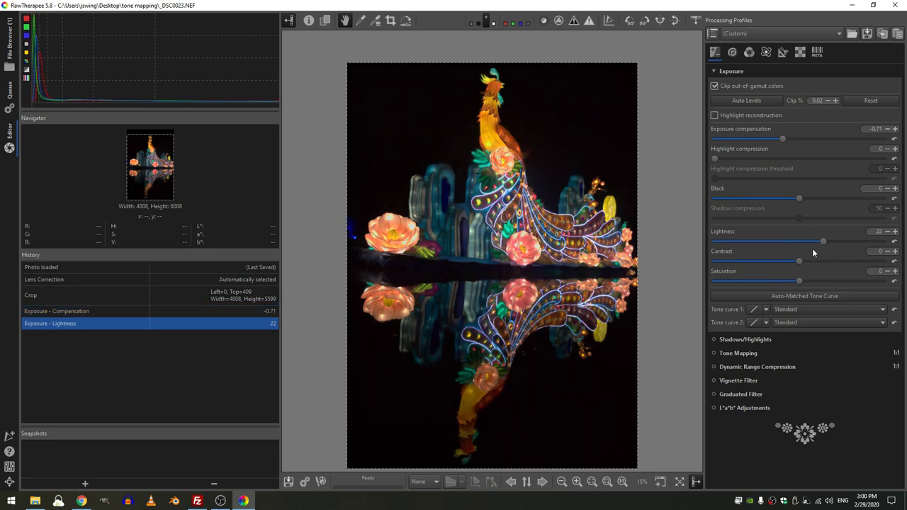
# Open a 100% detail window on the dark ledge below the lantern and reset Lightness to 0.
pyautogui.click(660, 483)
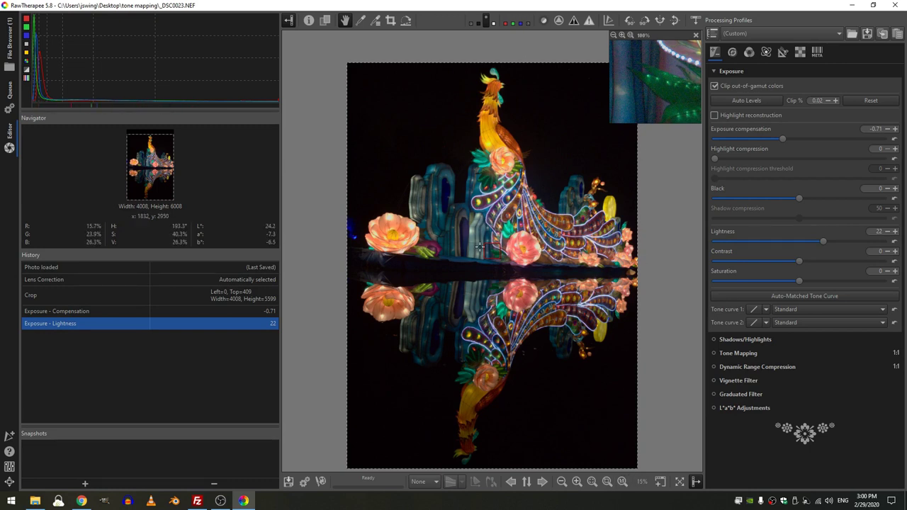
pyautogui.moveTo(657, 89); pyautogui.dragTo(675, 85)
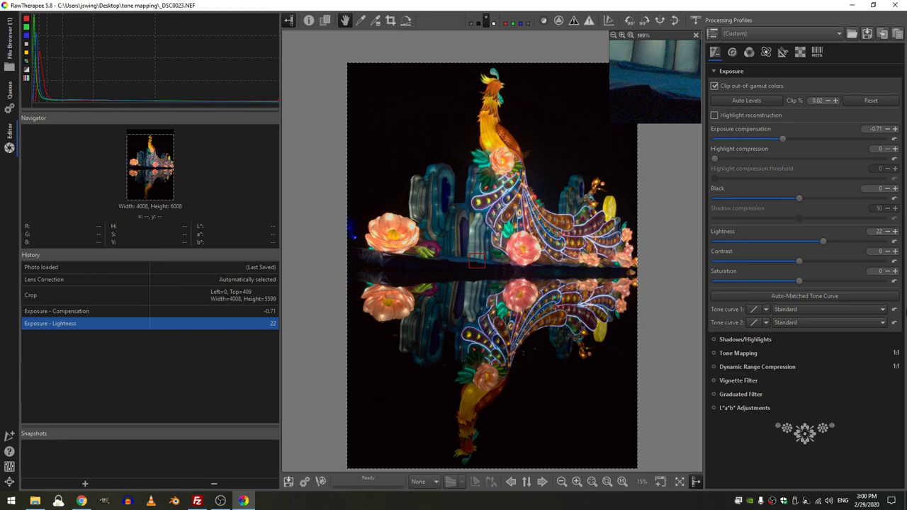
pyautogui.click(894, 240)
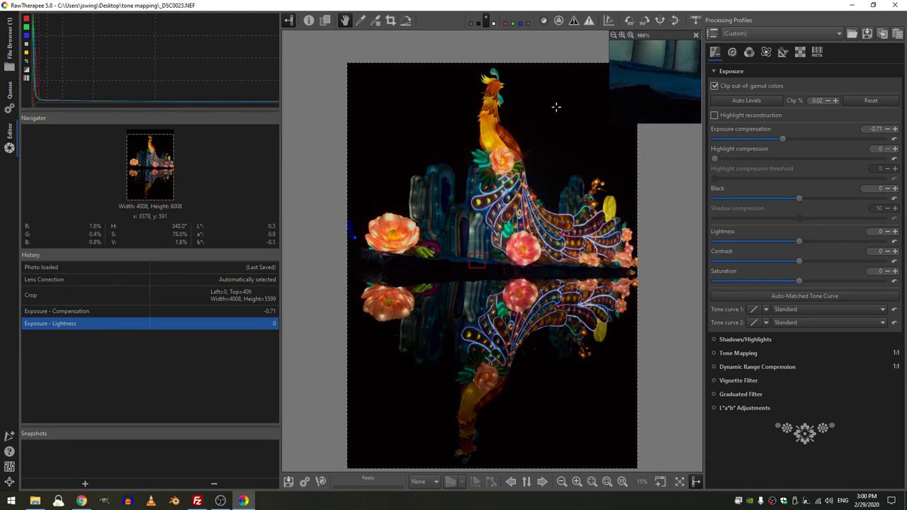
pyautogui.click(288, 20)
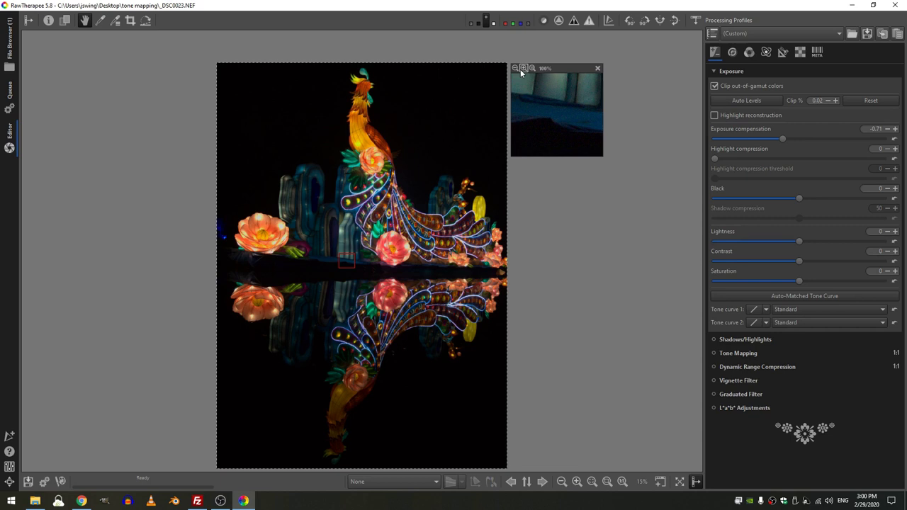
pyautogui.click(514, 69)
pyautogui.click(514, 69)
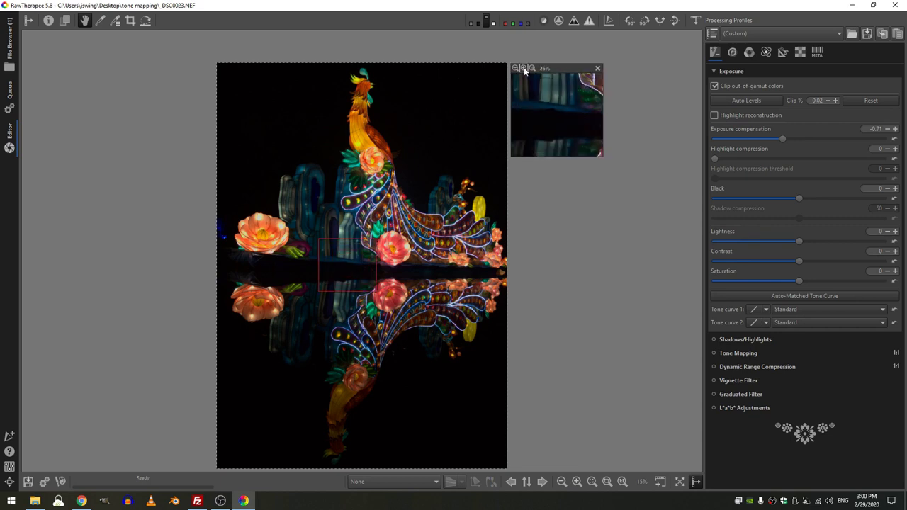
pyautogui.click(524, 68)
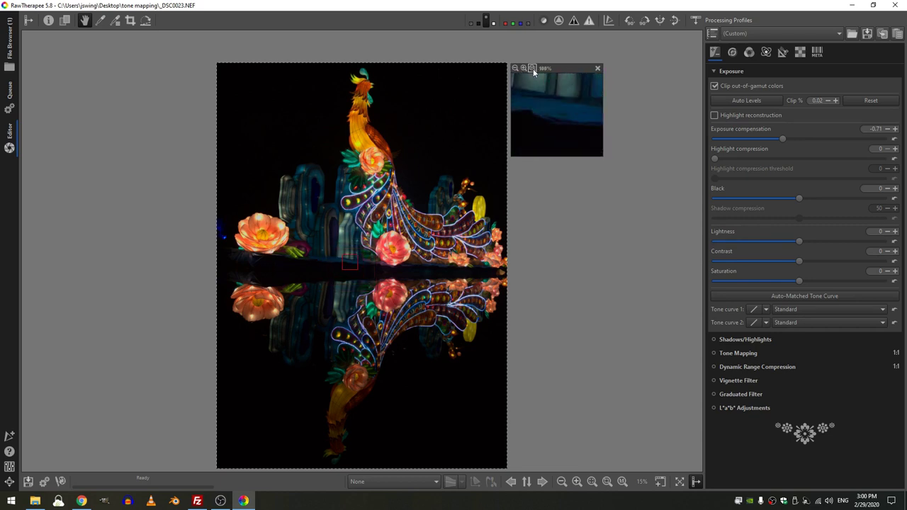
# Pan the detail window slightly over the lantern area.
pyautogui.moveTo(550, 121); pyautogui.dragTo(550, 127)
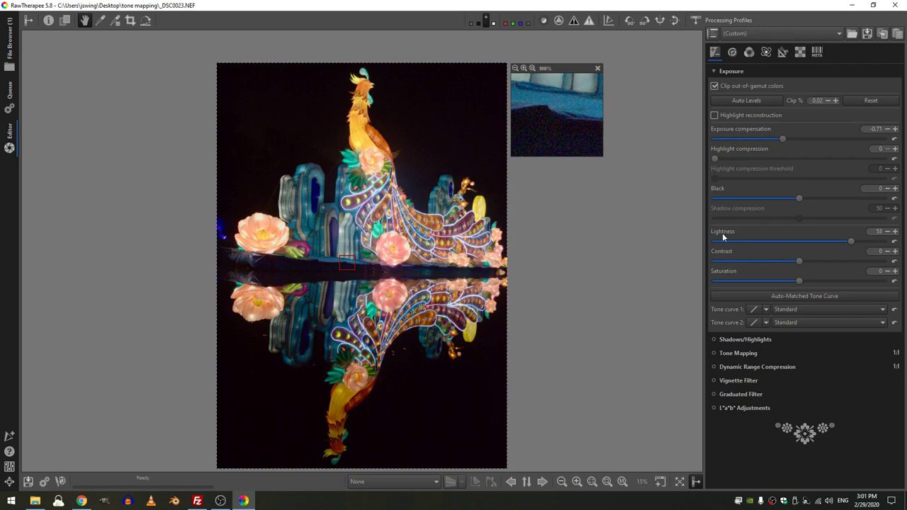
# Reset Lightness to 0 and enable Tone Mapping at Strength 0.50, comparing it off and on.
pyautogui.click(894, 241)
pyautogui.click(732, 71)
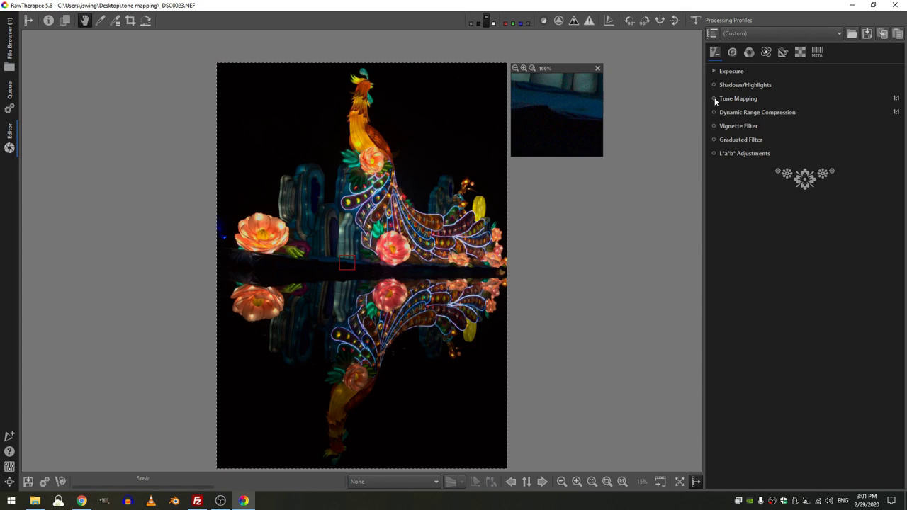
pyautogui.click(715, 99)
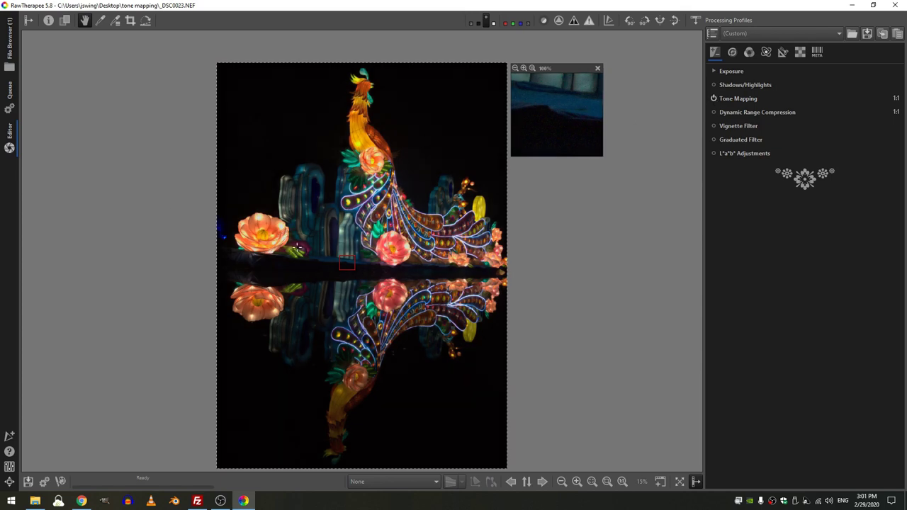
pyautogui.click(714, 98)
pyautogui.click(714, 98)
pyautogui.click(744, 98)
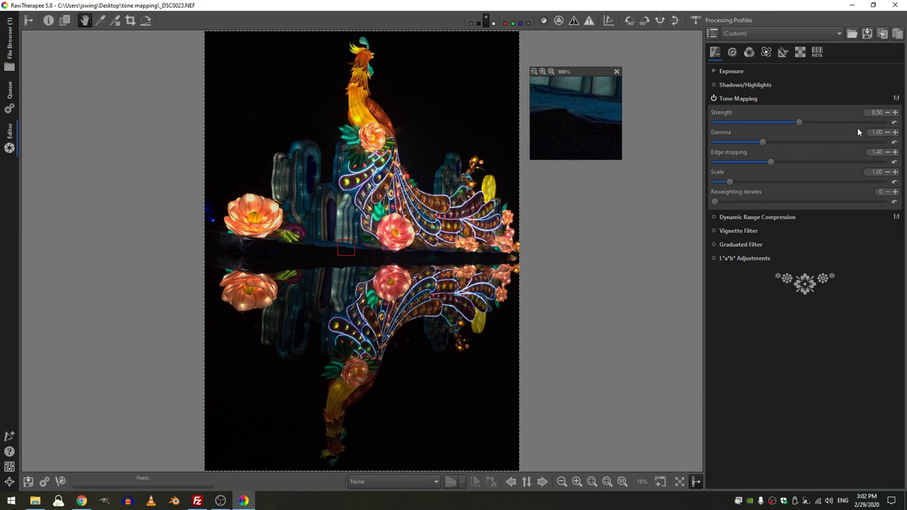
# Lower Tone Mapping Edge stopping and Scale to 0.10 and Gamma to 0.80.
pyautogui.moveTo(741, 162); pyautogui.dragTo(715, 161)
pyautogui.click(716, 181)
pyautogui.click(716, 143)
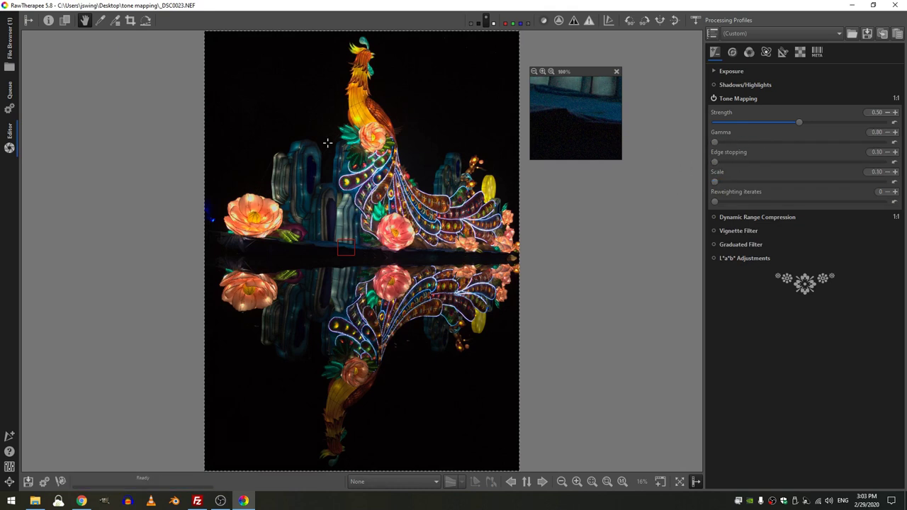
# Test Tone Mapping Strength at 1.79, -0.82 and 0.00, then reset it to 0.50.
pyautogui.click(871, 122)
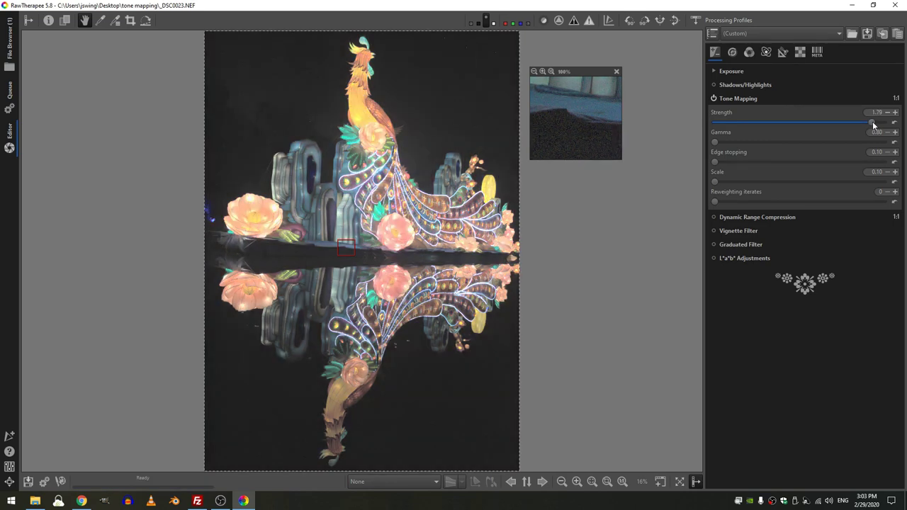
pyautogui.click(726, 124)
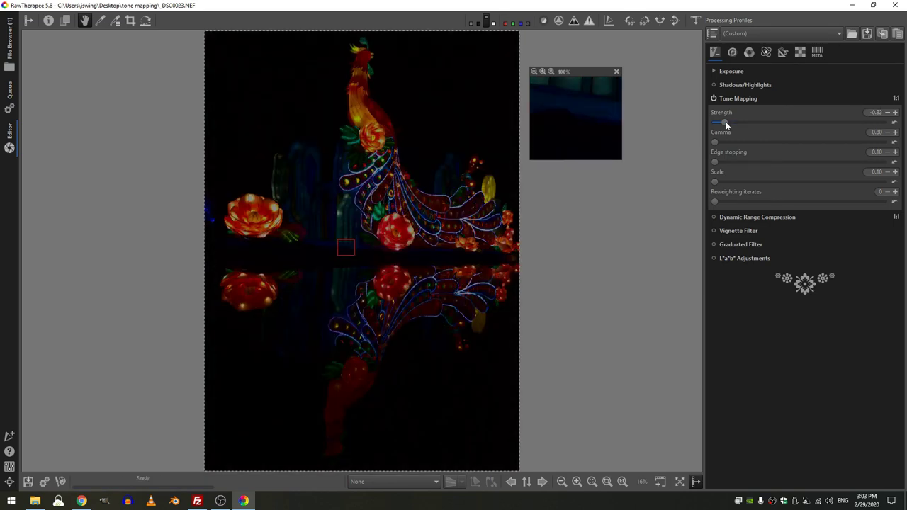
pyautogui.click(894, 122)
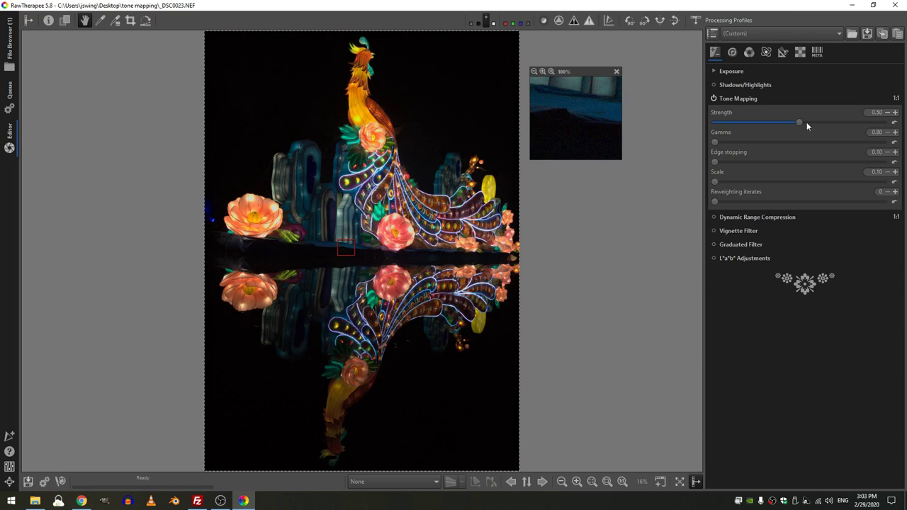
pyautogui.write('0')
pyautogui.press('Return')
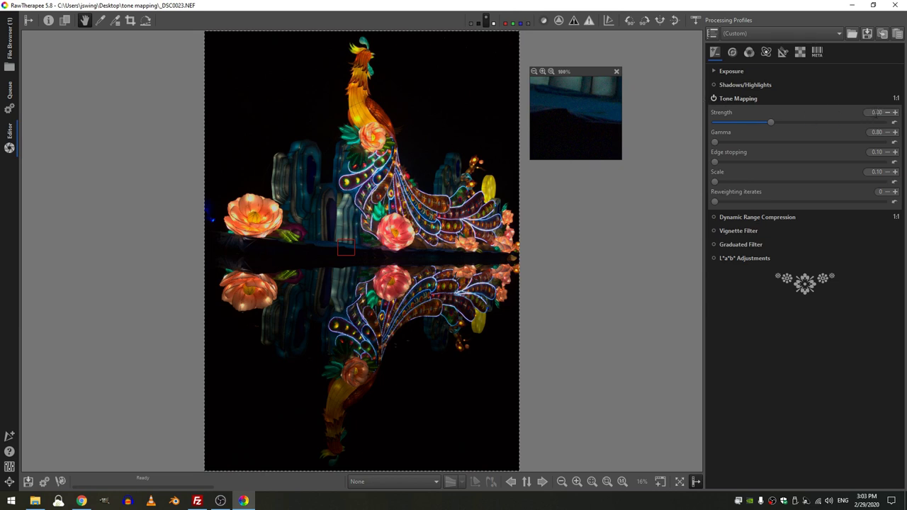
pyautogui.click(896, 123)
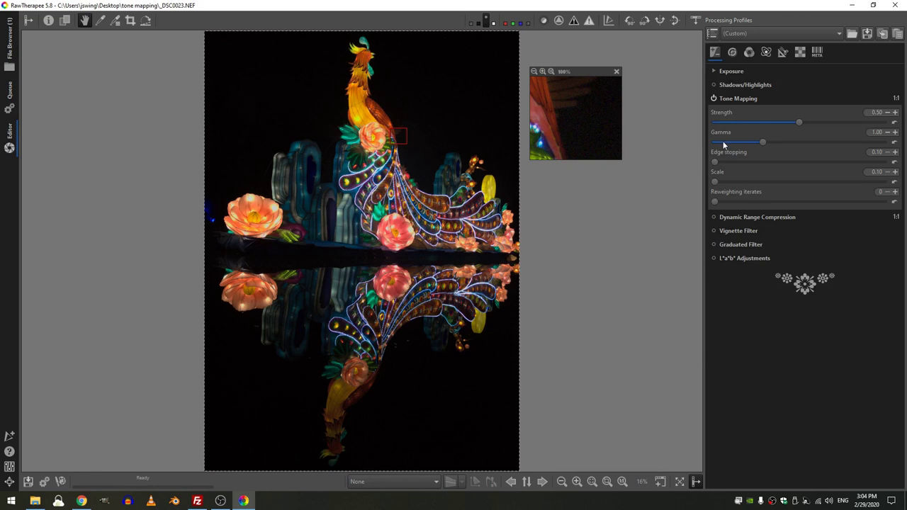
# Set Tone Mapping Strength to 1.30 and try Gamma values 0.80 to 1.50, settling on 1.08.
pyautogui.moveTo(723, 144); pyautogui.dragTo(626, 155)
pyautogui.moveTo(855, 145); pyautogui.dragTo(878, 145)
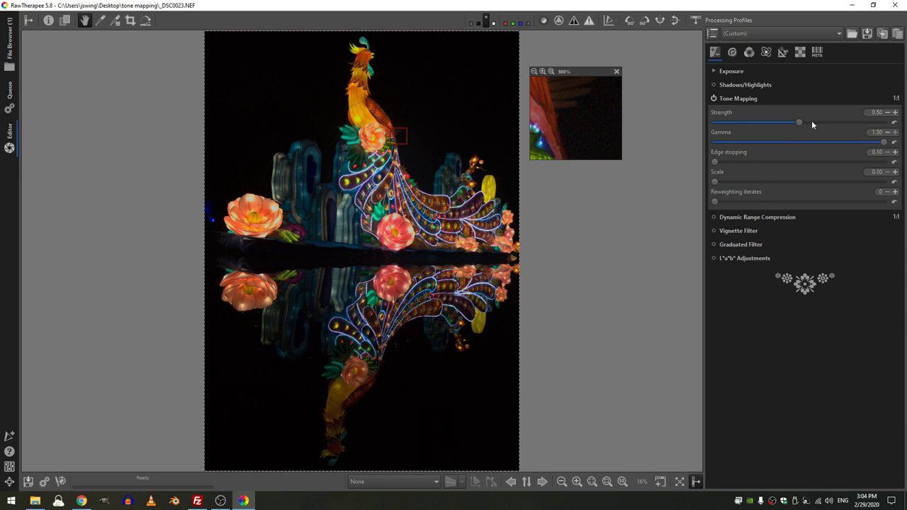
pyautogui.moveTo(820, 124); pyautogui.dragTo(845, 124)
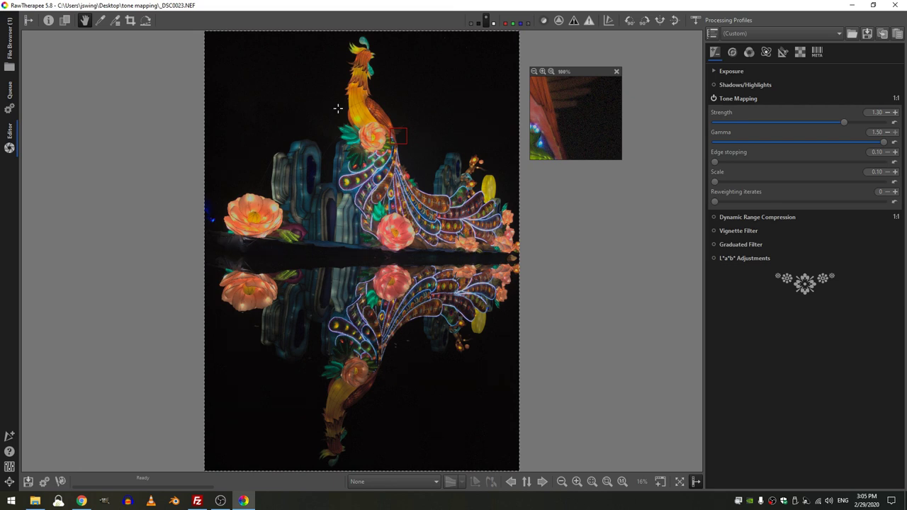
pyautogui.moveTo(807, 145); pyautogui.dragTo(686, 140)
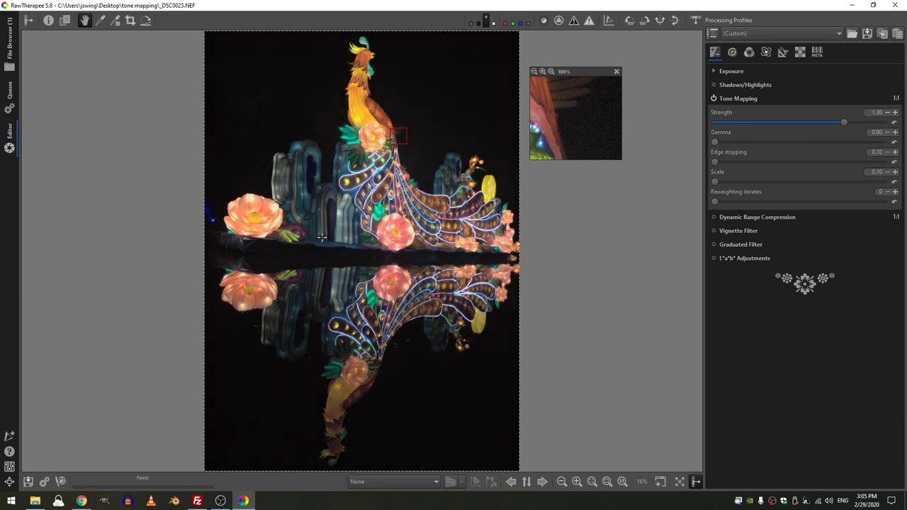
pyautogui.moveTo(739, 143)
pyautogui.mouseDown()
pyautogui.moveTo(799, 142)
pyautogui.moveTo(745, 143)
pyautogui.mouseUp()
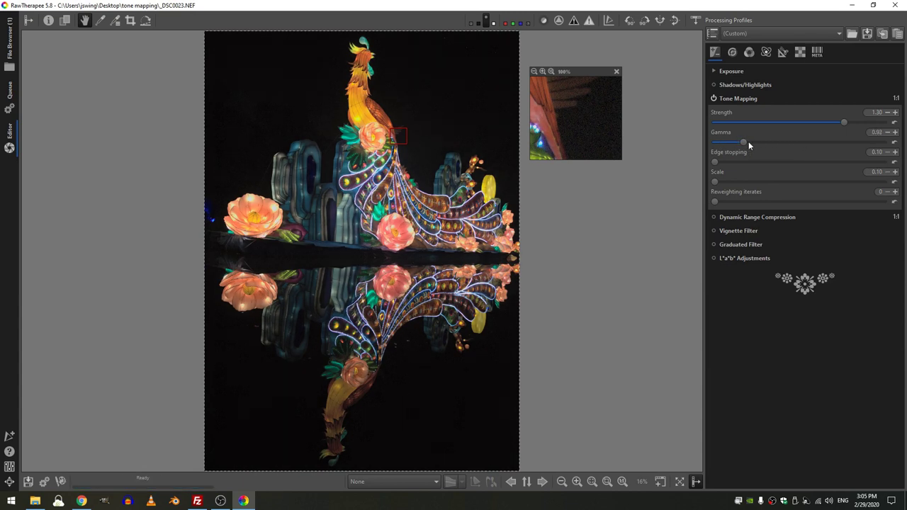
pyautogui.moveTo(749, 143); pyautogui.dragTo(831, 142)
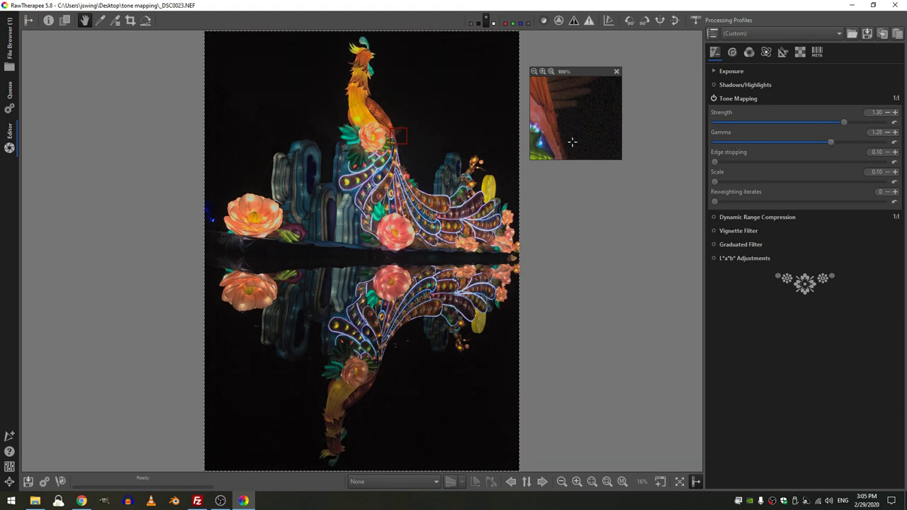
pyautogui.click(753, 142)
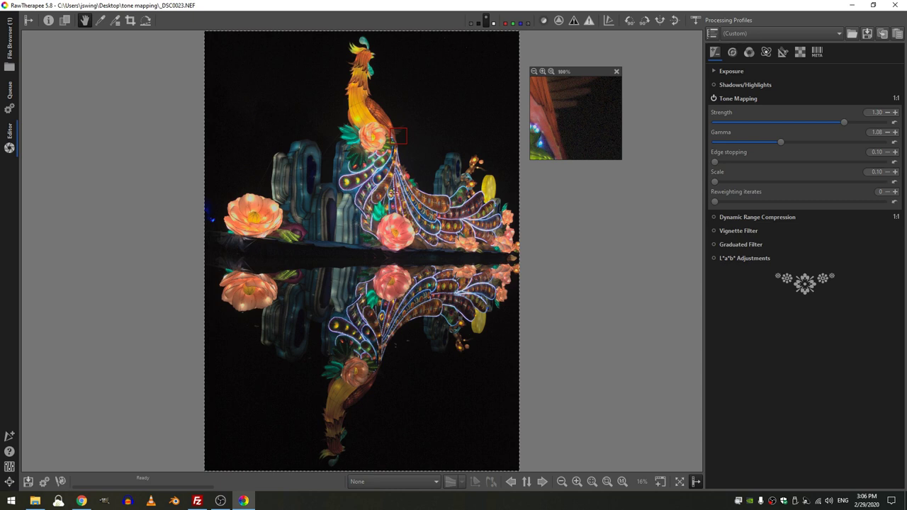
# Raise Tone Mapping Edge stopping from 0.10 to about 2.10.
pyautogui.moveTo(714, 163); pyautogui.dragTo(829, 171)
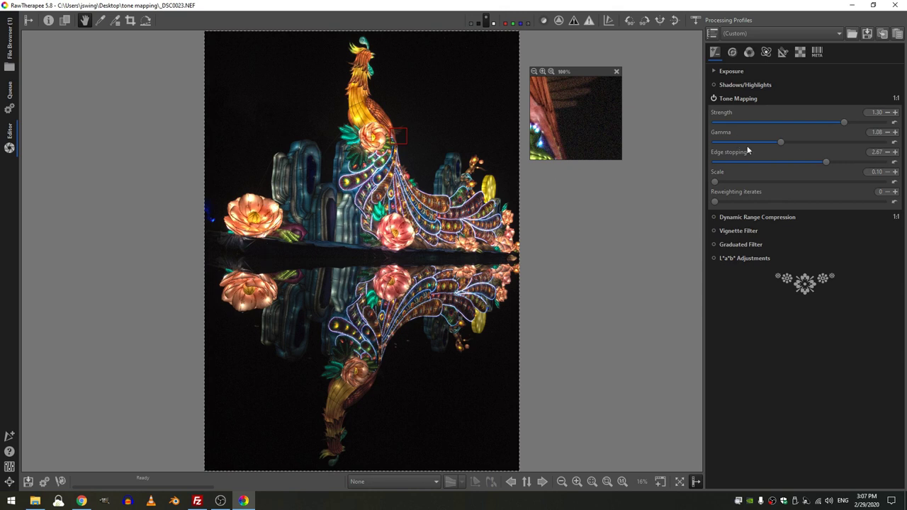
pyautogui.moveTo(799, 168); pyautogui.dragTo(801, 169)
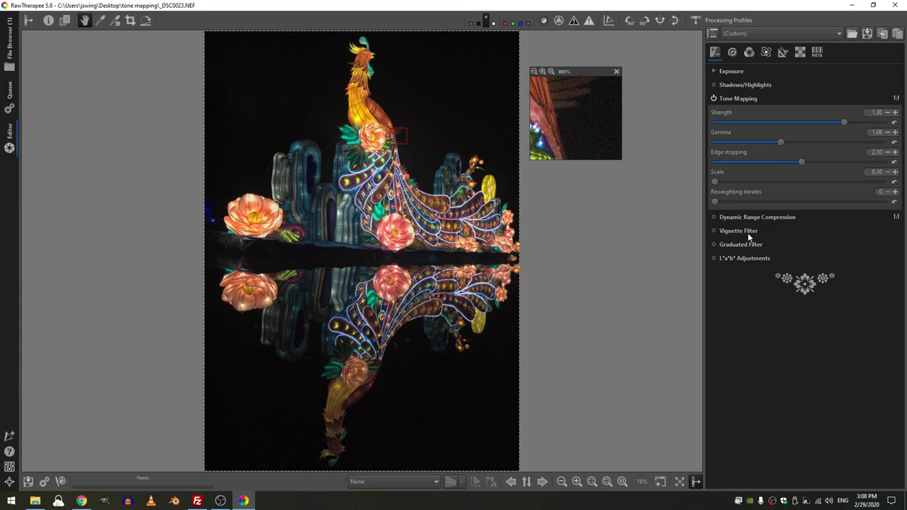
# Set Tone Mapping Scale to 8.55 and zoom the preview to 50%.
pyautogui.click(859, 181)
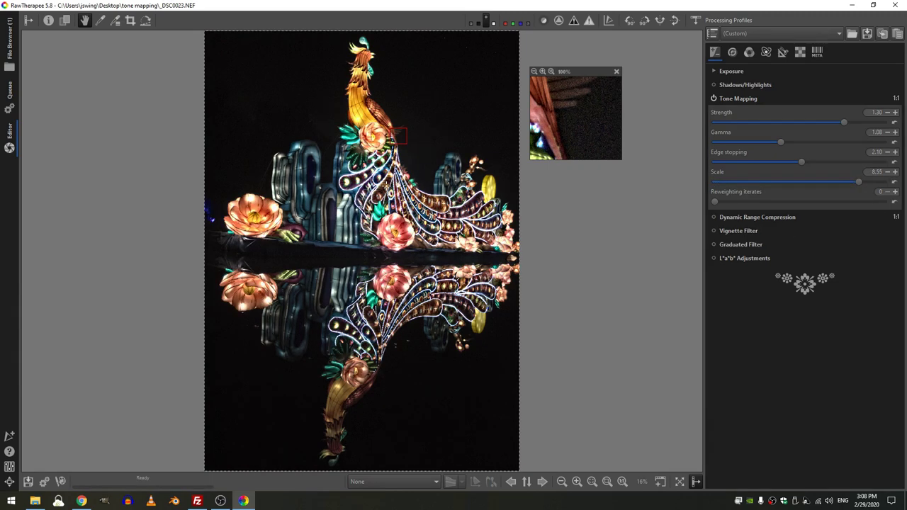
pyautogui.scroll(3, 386, 186)
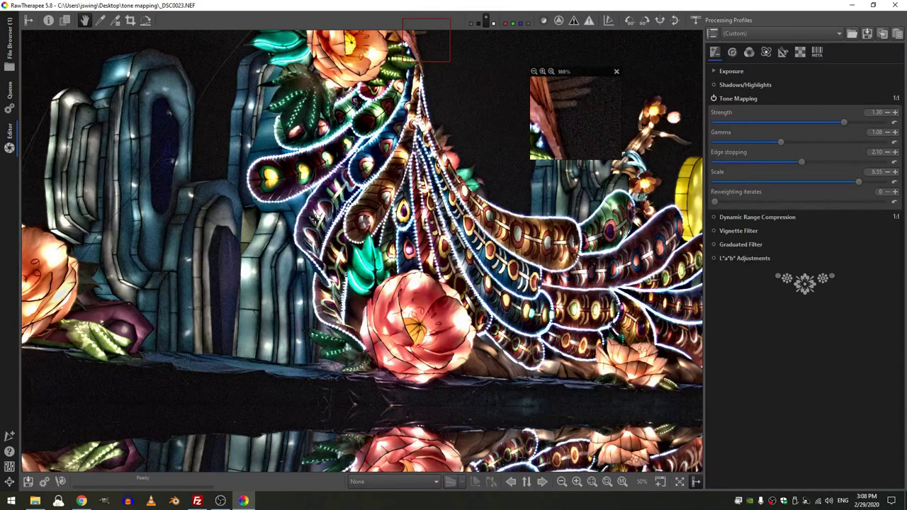
# Zoom the preview back out to 16%.
pyautogui.scroll(-4, 323, 216)
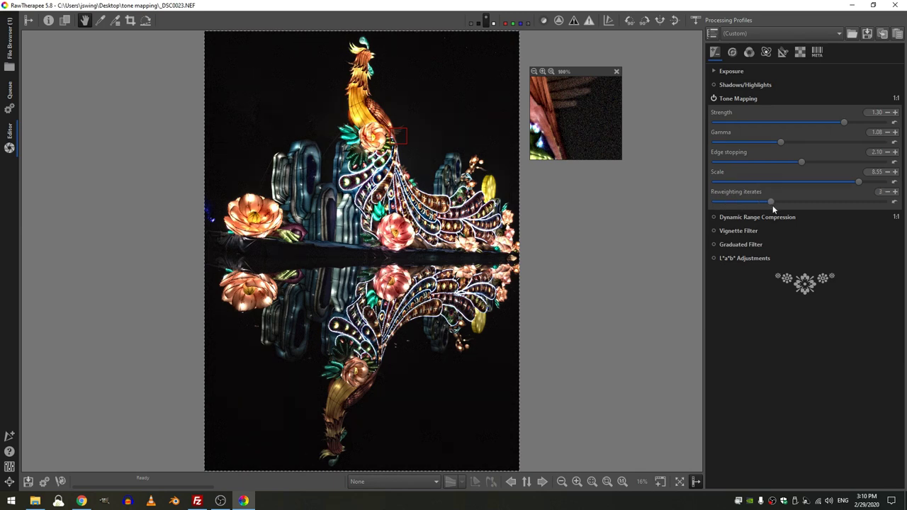
# Try Reweighting iterates 3, inspect the peacock and pink flower at 50%, then reset to 0 and fit to screen.
pyautogui.moveTo(772, 205); pyautogui.dragTo(774, 206)
pyautogui.scroll(4, 283, 204)
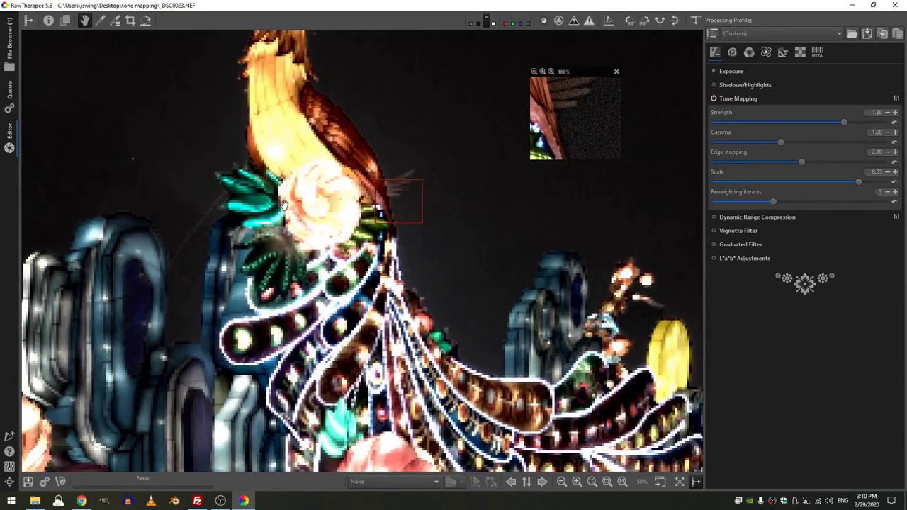
pyautogui.moveTo(283, 204); pyautogui.dragTo(291, 206)
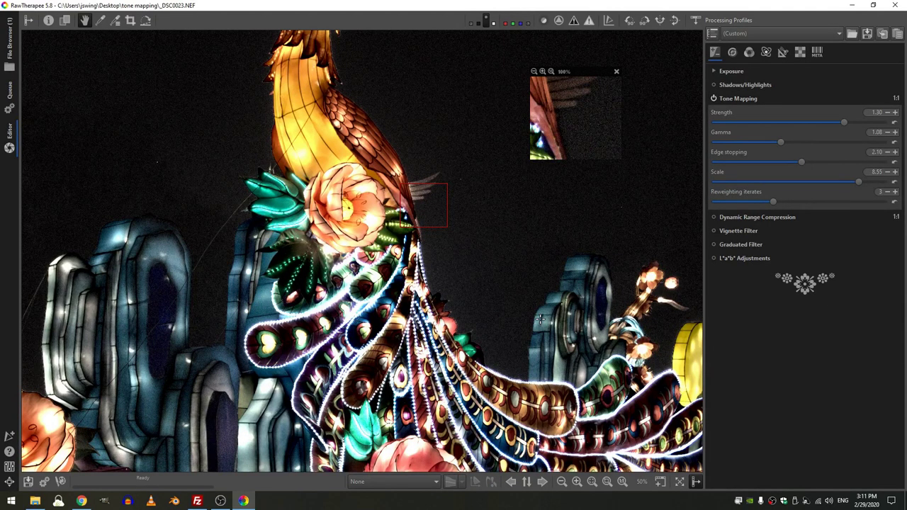
pyautogui.moveTo(224, 380); pyautogui.dragTo(345, 310)
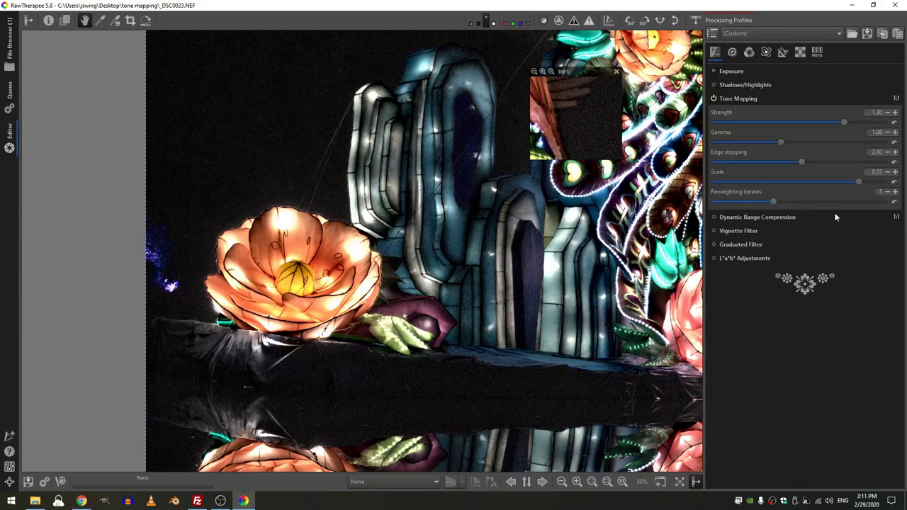
pyautogui.click(894, 204)
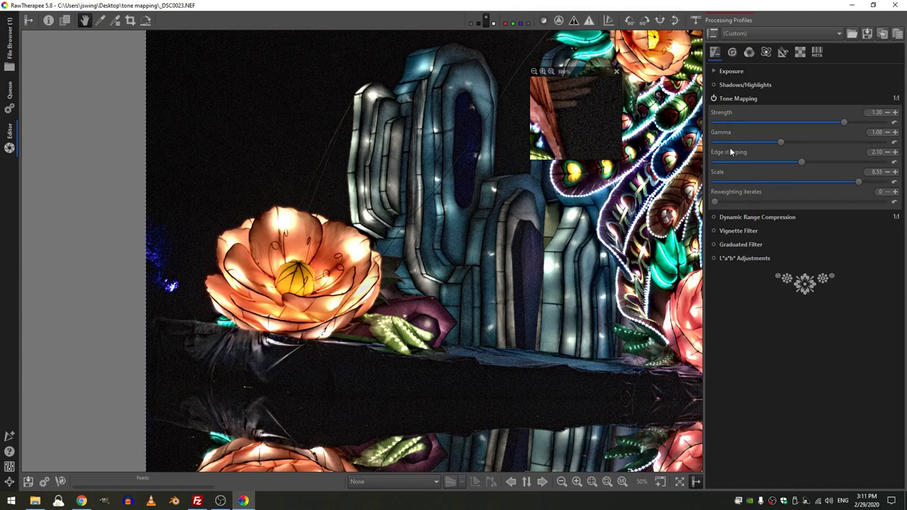
pyautogui.click(606, 481)
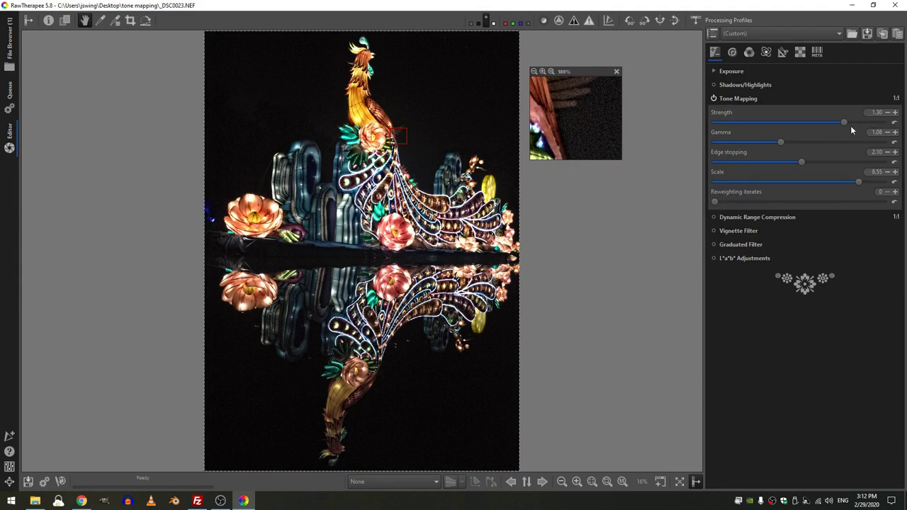
# Reset Tone Mapping Strength, Gamma, Edge stopping and Scale to their defaults.
pyautogui.click(894, 122)
pyautogui.click(894, 142)
pyautogui.click(894, 162)
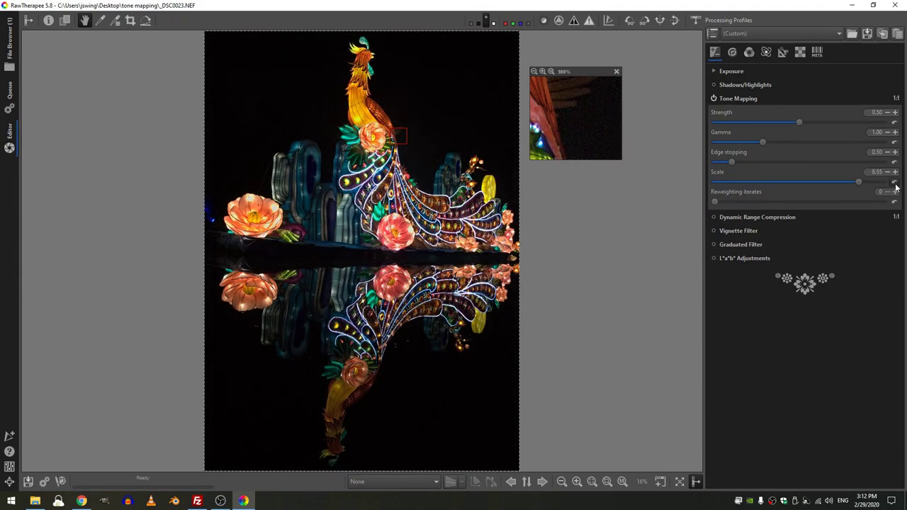
pyautogui.click(895, 182)
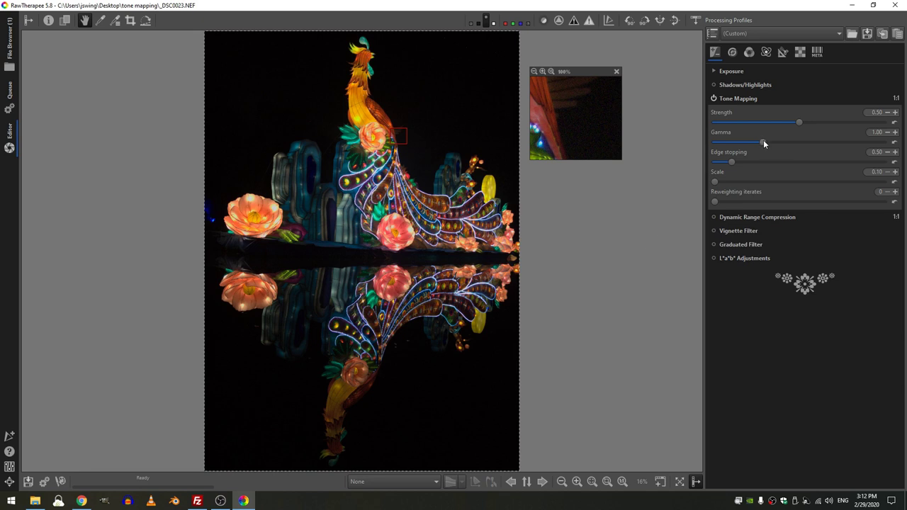
# Set Tone Mapping Gamma to 1.20, Edge stopping to 1.41 and Scale to 0.35.
pyautogui.moveTo(781, 142); pyautogui.dragTo(871, 122)
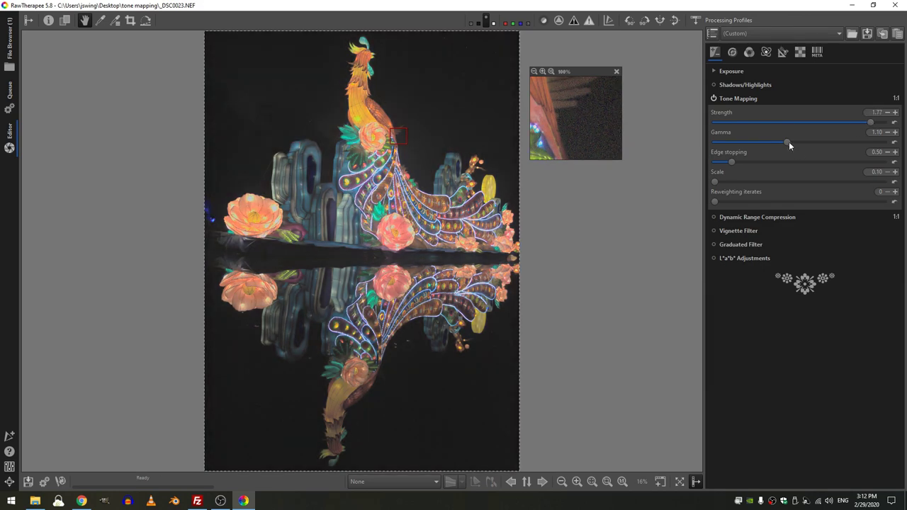
pyautogui.moveTo(788, 142); pyautogui.dragTo(719, 142)
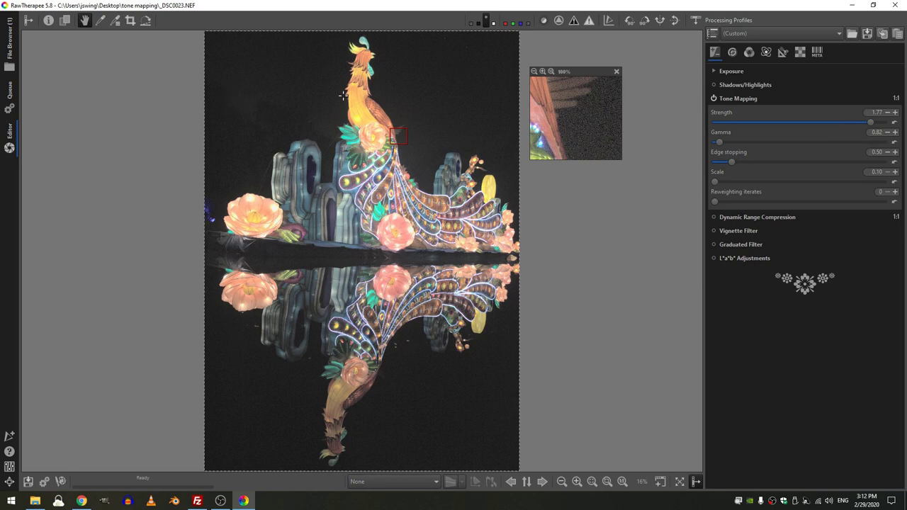
pyautogui.click(812, 142)
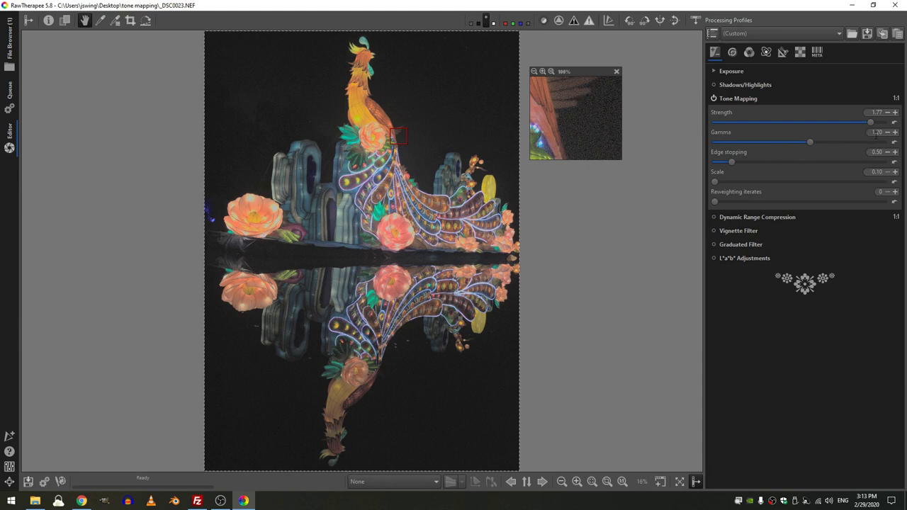
pyautogui.click(771, 161)
pyautogui.click(726, 182)
pyautogui.moveTo(724, 184); pyautogui.dragTo(717, 184)
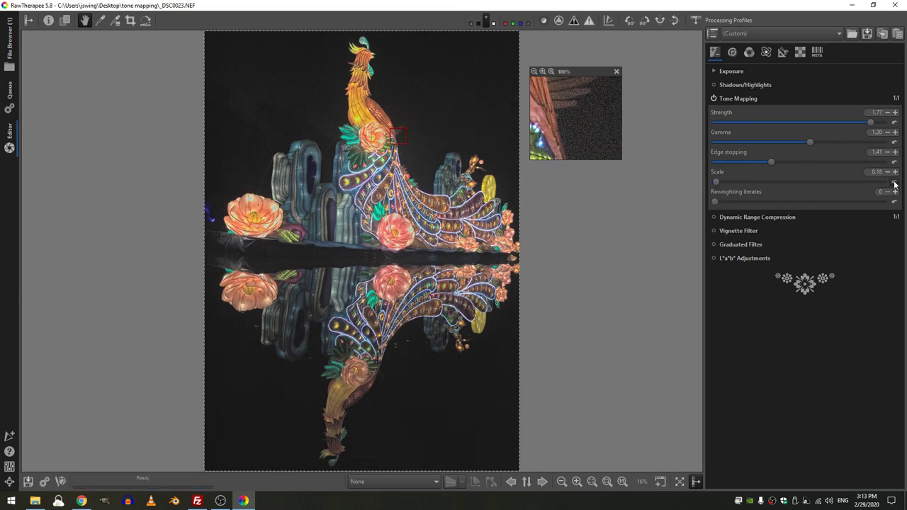
pyautogui.click(719, 183)
# Lower Tone Mapping Strength to 1.26 and toggle it off and on to compare, leaving it enabled.
pyautogui.moveTo(854, 120); pyautogui.dragTo(837, 116)
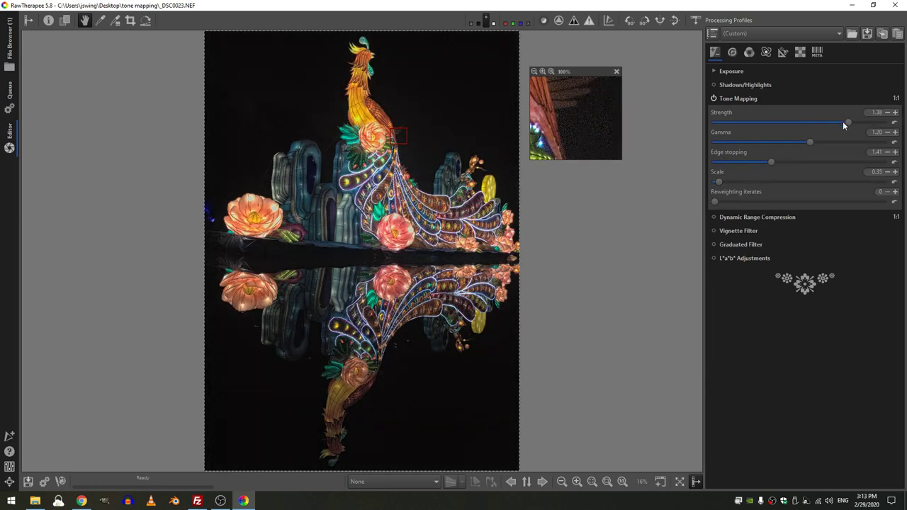
pyautogui.click(713, 98)
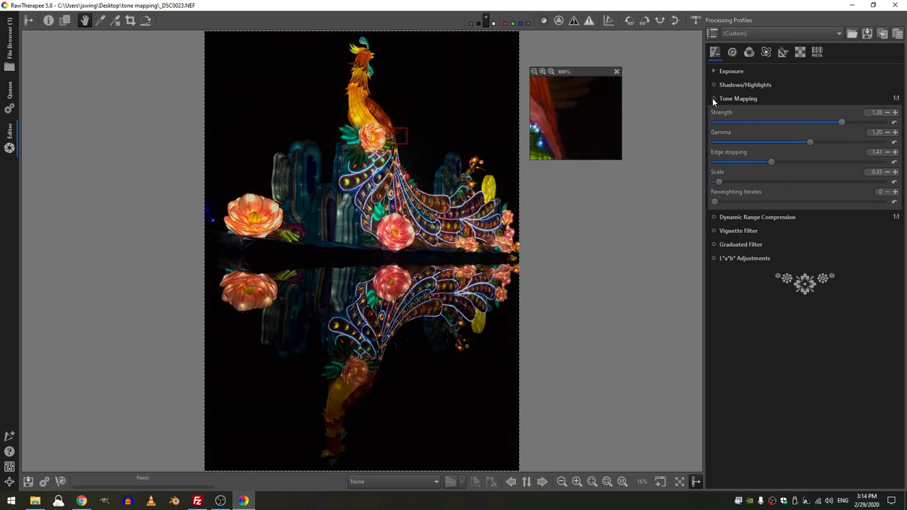
pyautogui.click(714, 99)
pyautogui.click(714, 100)
pyautogui.click(714, 100)
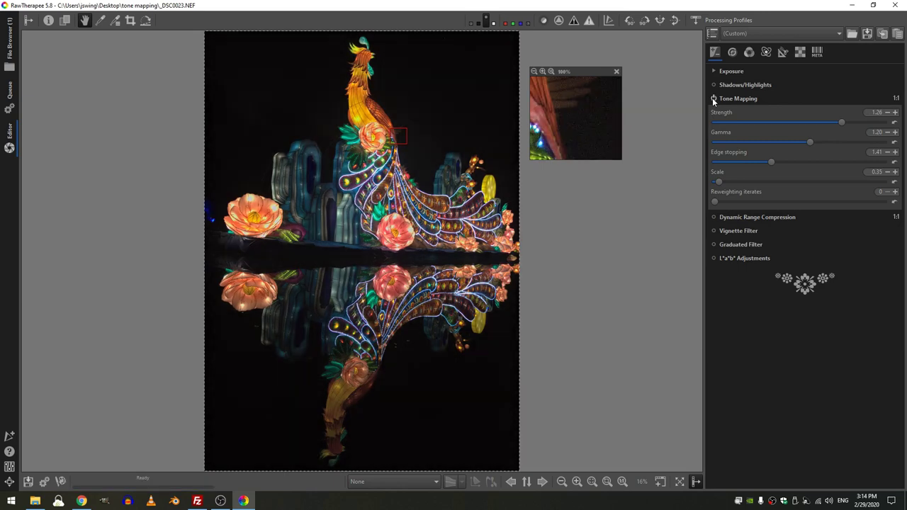
pyautogui.click(714, 99)
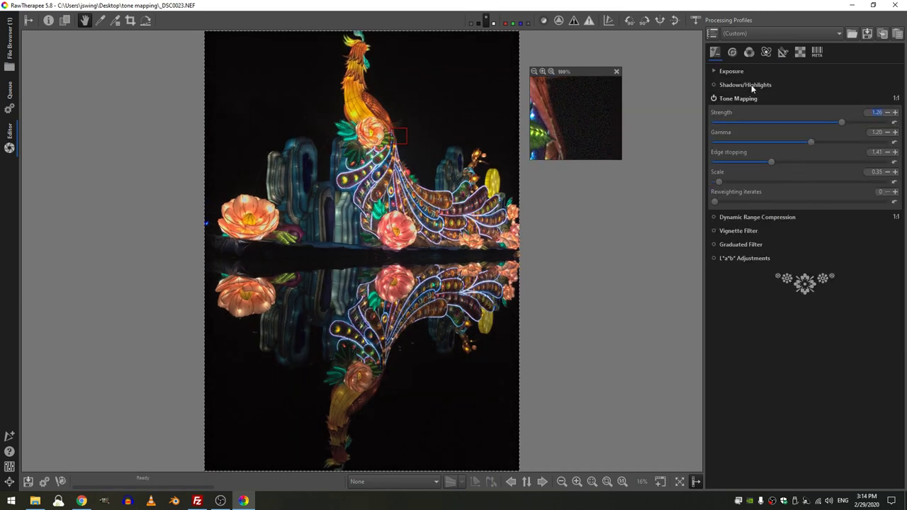
# Collapse Tone Mapping, expand Exposure and set the Black level to 30.
pyautogui.click(738, 94)
pyautogui.click(729, 70)
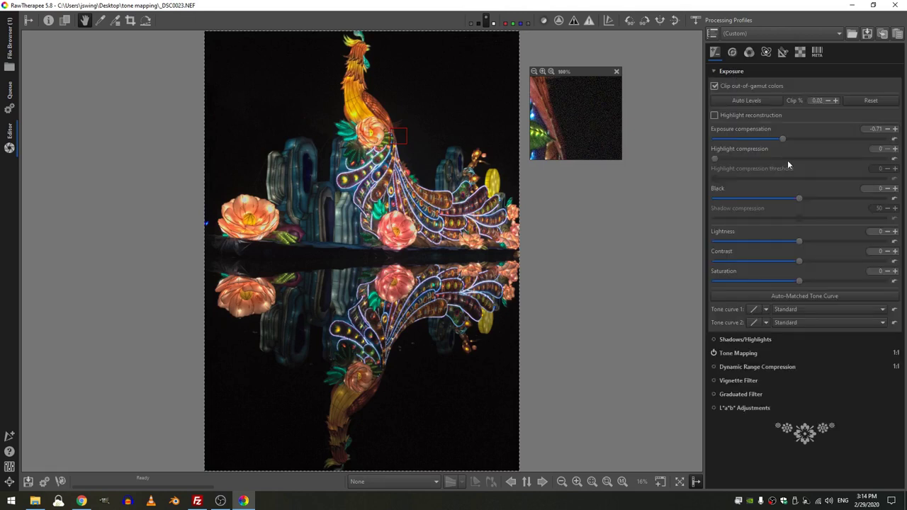
pyautogui.moveTo(801, 198); pyautogui.dragTo(802, 197)
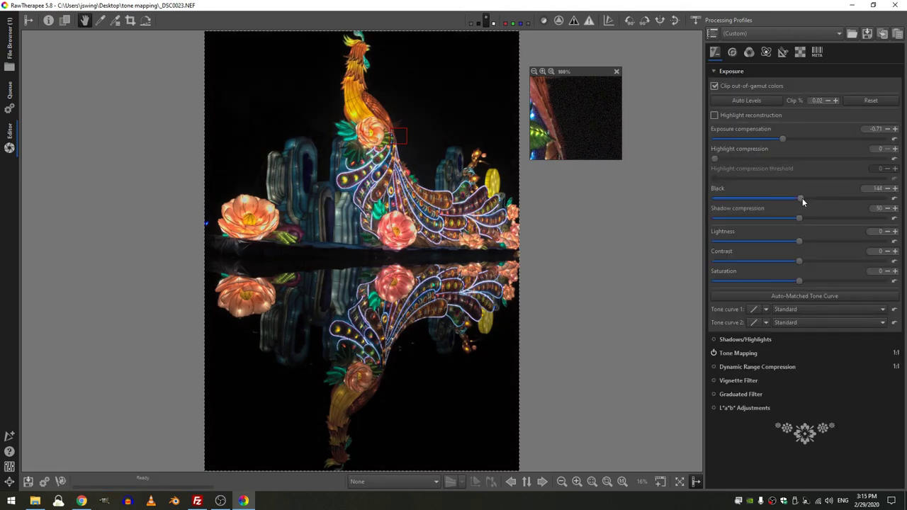
pyautogui.click(893, 199)
pyautogui.write('30')
pyautogui.press('Return')
# Set Exposure Saturation to 20.
pyautogui.click(880, 273)
pyautogui.write('20')
pyautogui.press('Return')
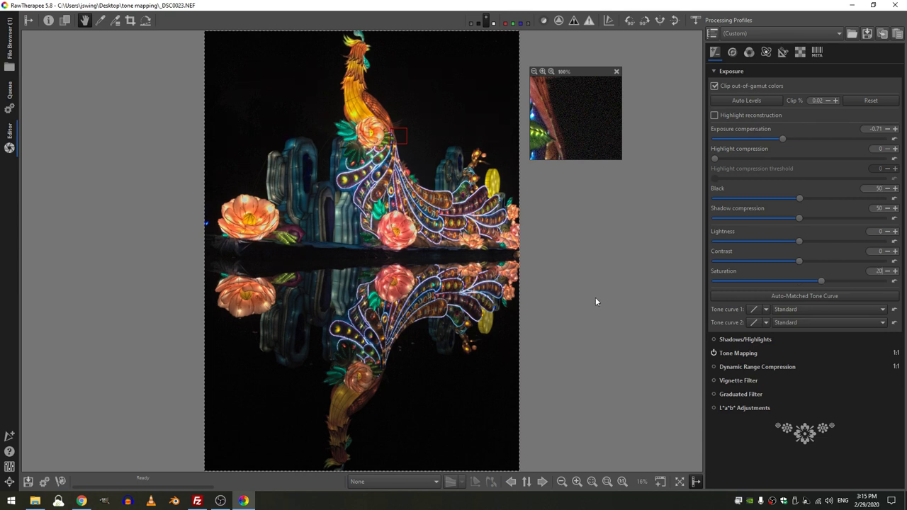